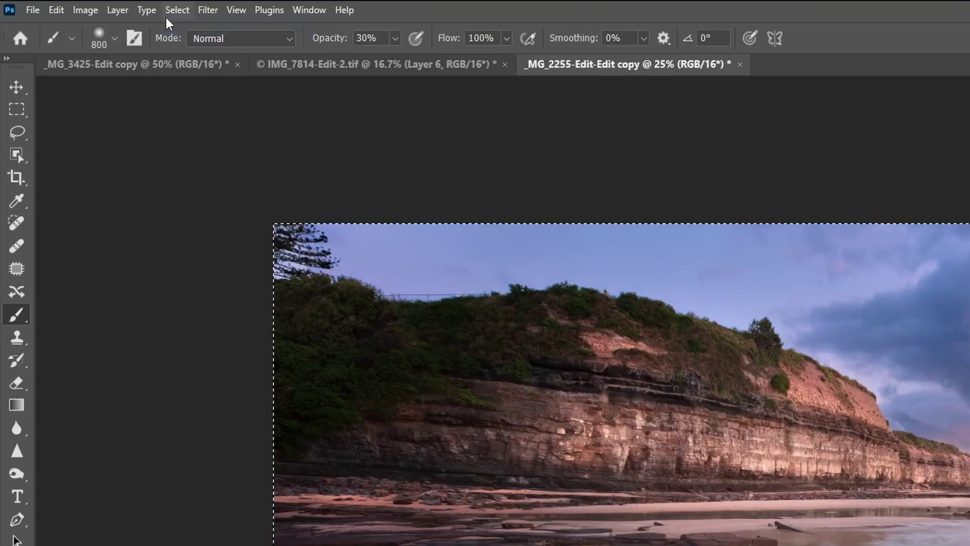
Copy the merged contents of the selected seascape canvas and paste them as a new layer.
click(57, 9)
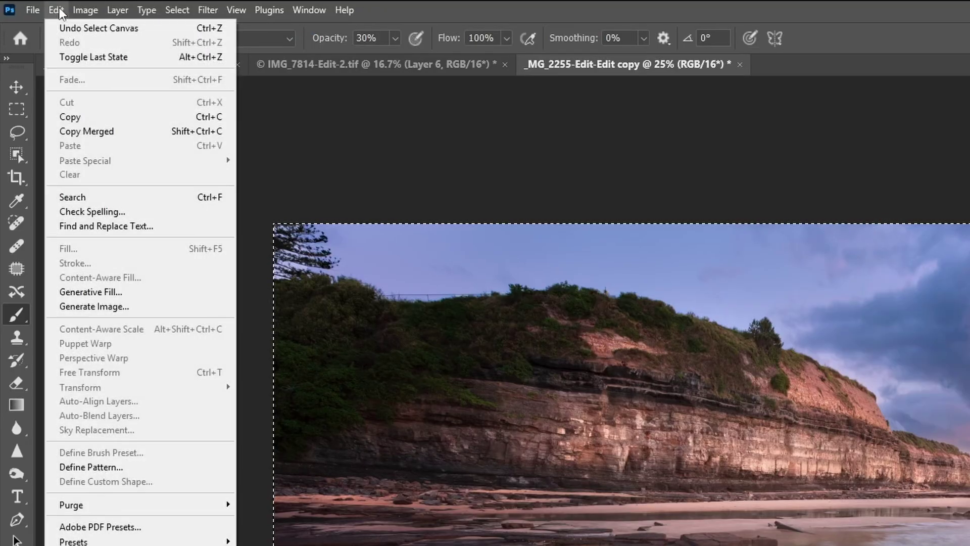
click(86, 132)
click(61, 13)
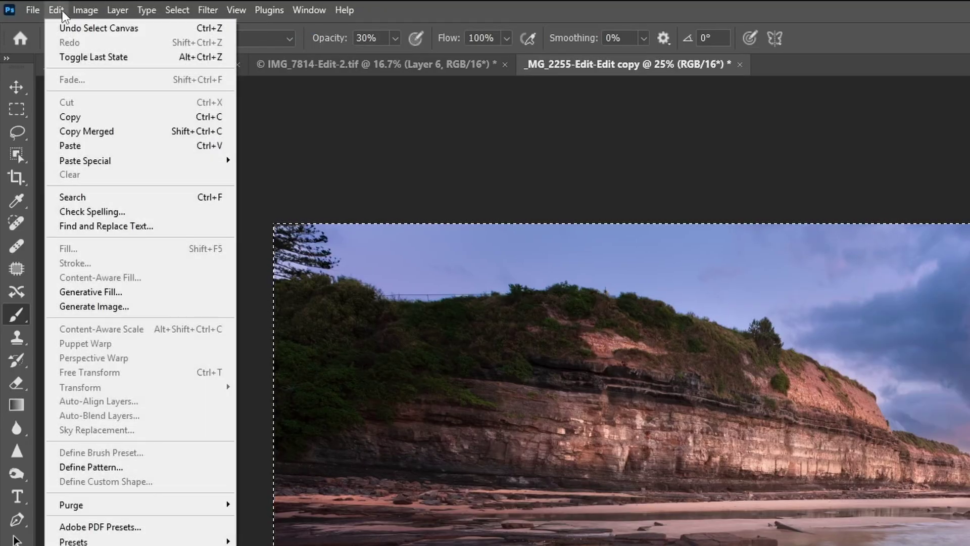
click(81, 145)
key(Tab)
Apply a Gaussian Blur with a 10-pixel radius to the pasted layer and set its blend mode to Overlay.
click(208, 10)
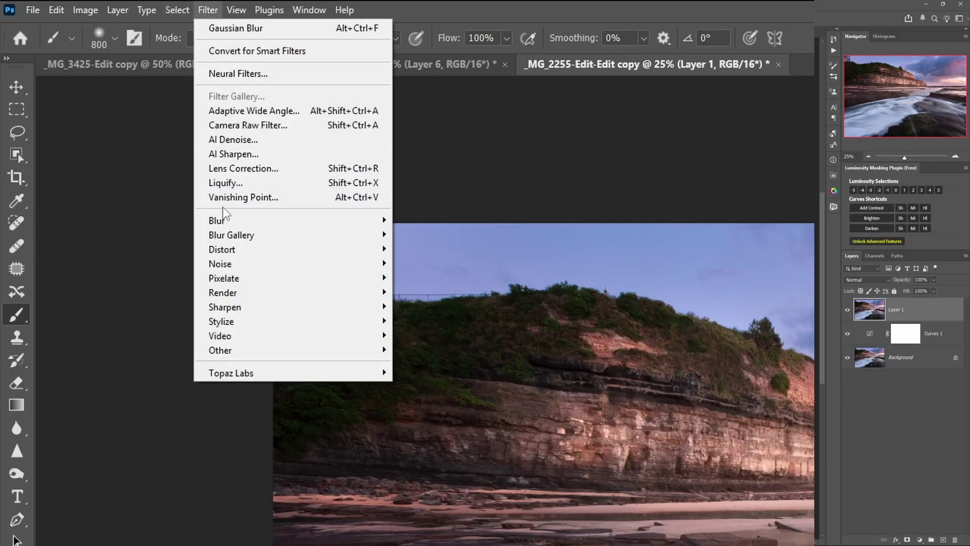
mouse_move(245, 220)
click(441, 277)
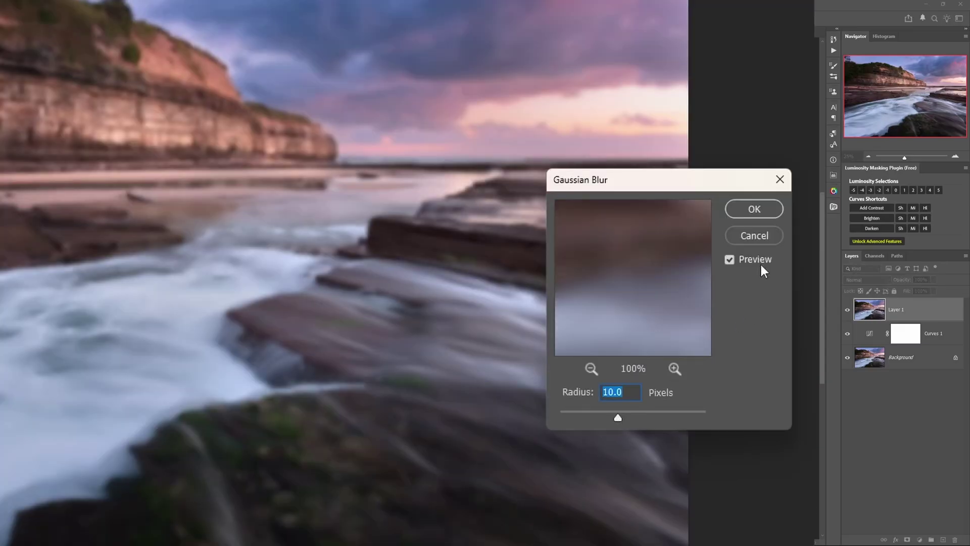
click(772, 208)
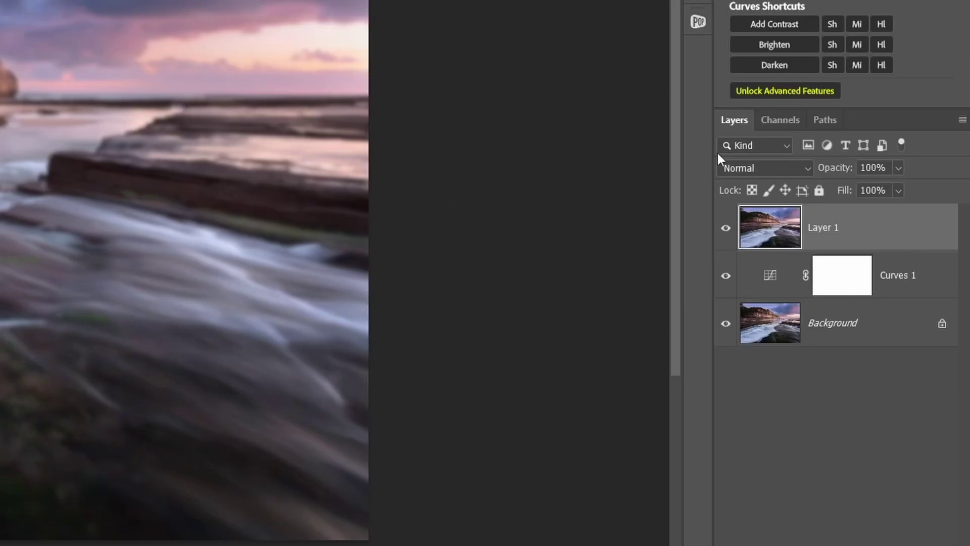
click(799, 165)
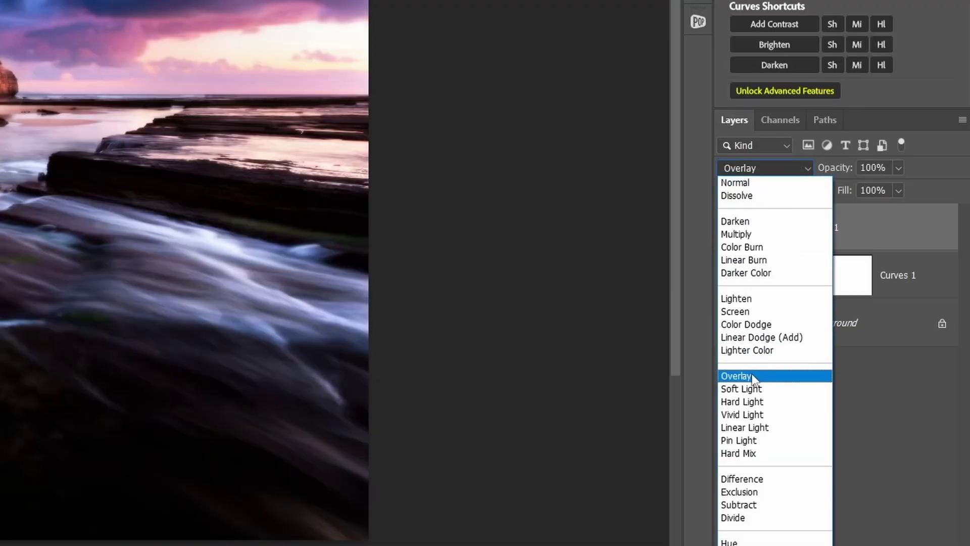
click(751, 373)
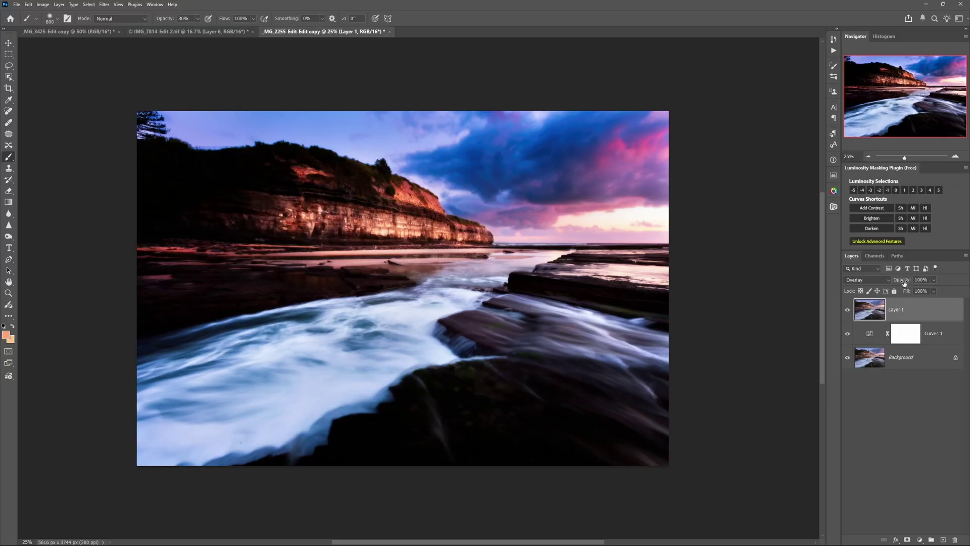
Try a much lower opacity on the blurred Overlay layer to soften the effect.
drag(842, 176, 831, 177)
drag(899, 284, 875, 284)
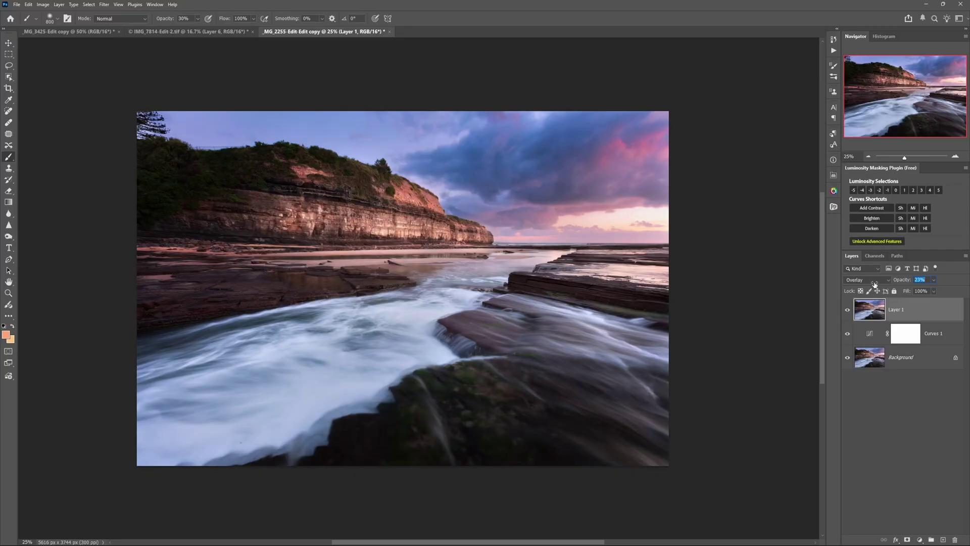
drag(875, 284, 877, 284)
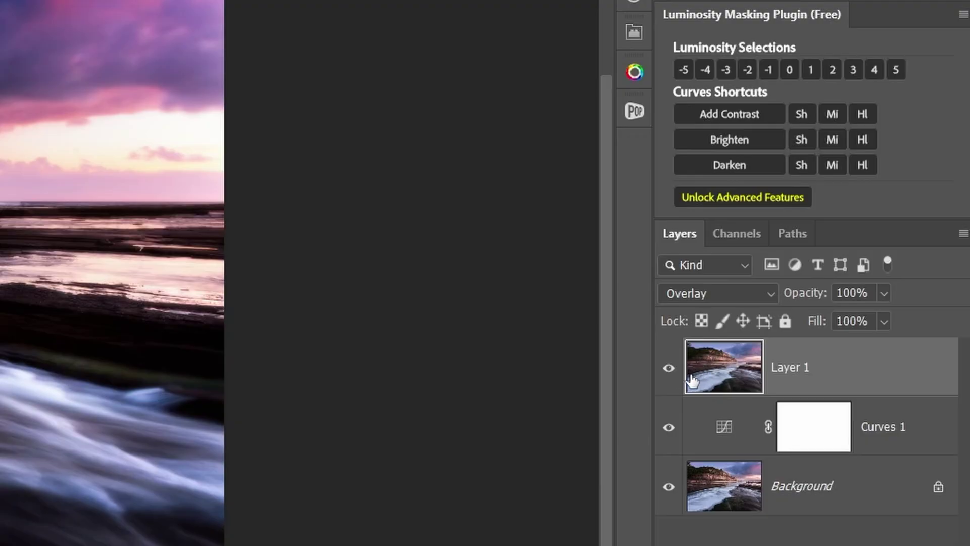
With the Overlay layer hidden, load luminosity selection 1, apply it as that layer's mask, and compare the effect on and off.
click(668, 374)
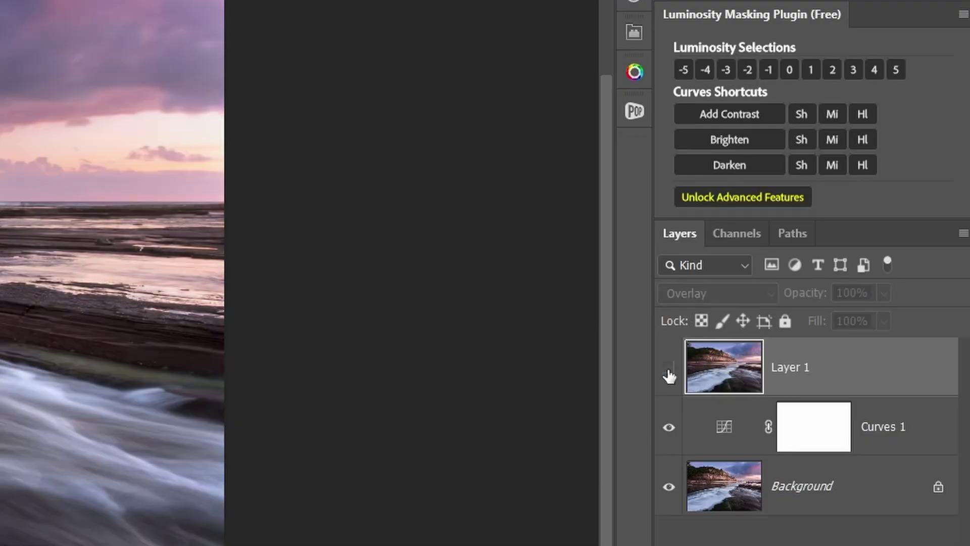
click(811, 70)
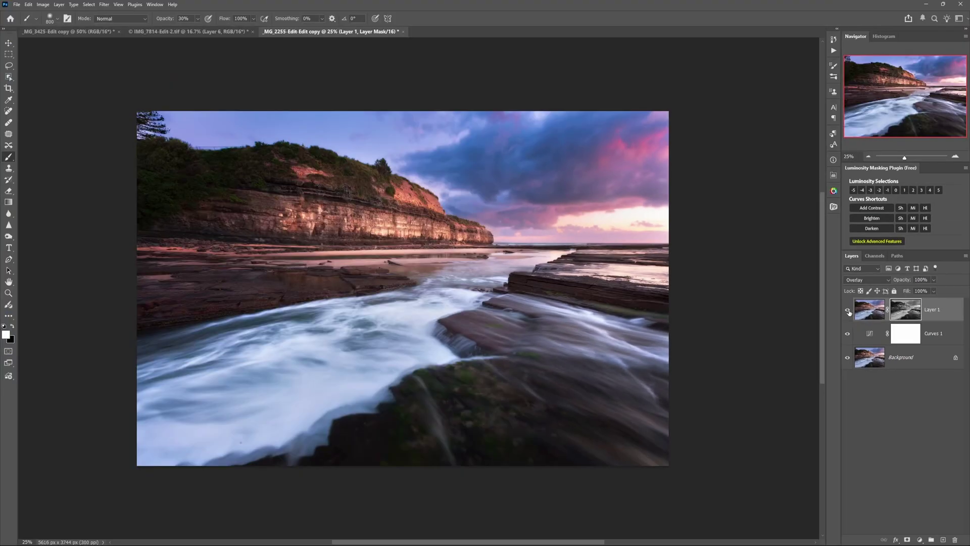
click(847, 311)
click(848, 311)
click(848, 311)
click(848, 310)
Adjust the opacity of the masked Overlay layer to tune the strength of the glow.
drag(909, 281, 900, 283)
key(Return)
drag(903, 282, 932, 284)
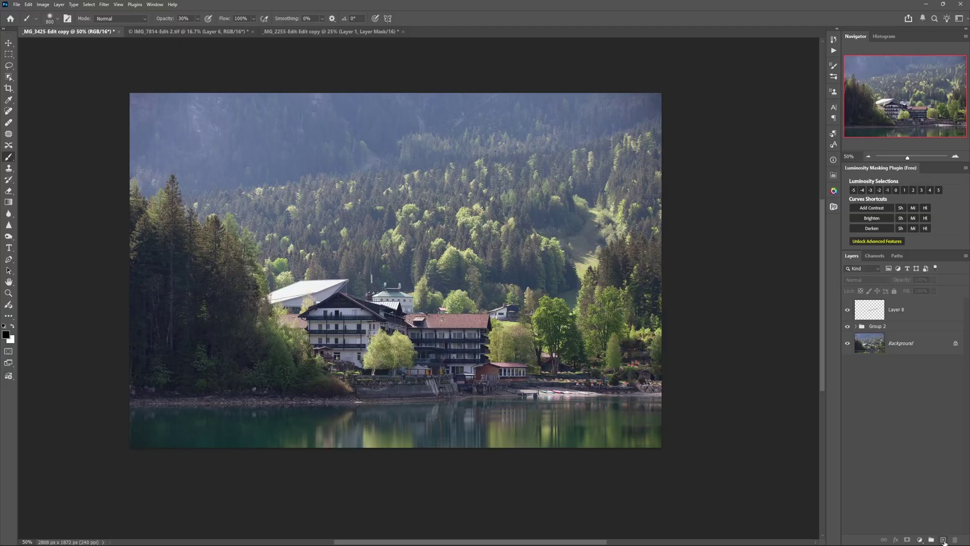
Add a new layer above Layer 8 in the lake photo and sample a brush colour from the forest.
click(943, 540)
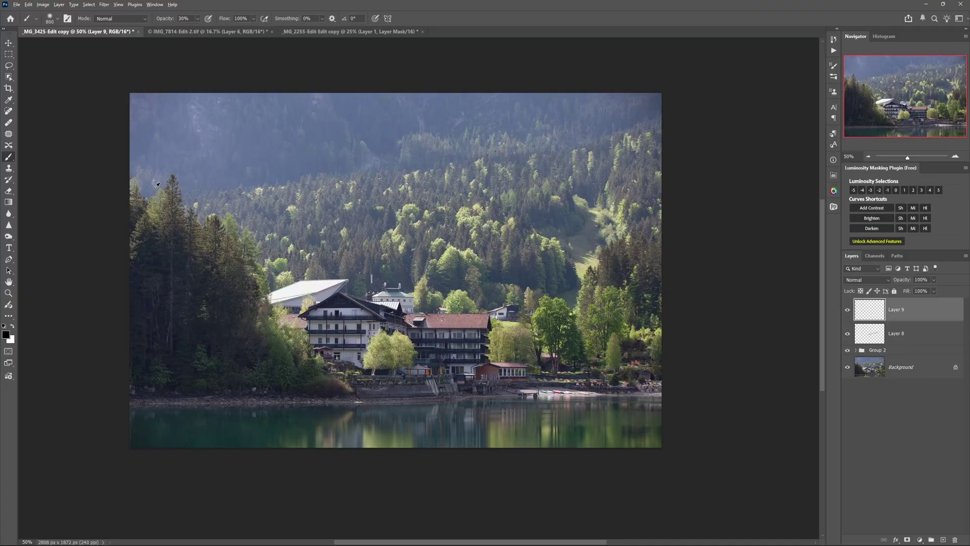
alt+click(264, 188)
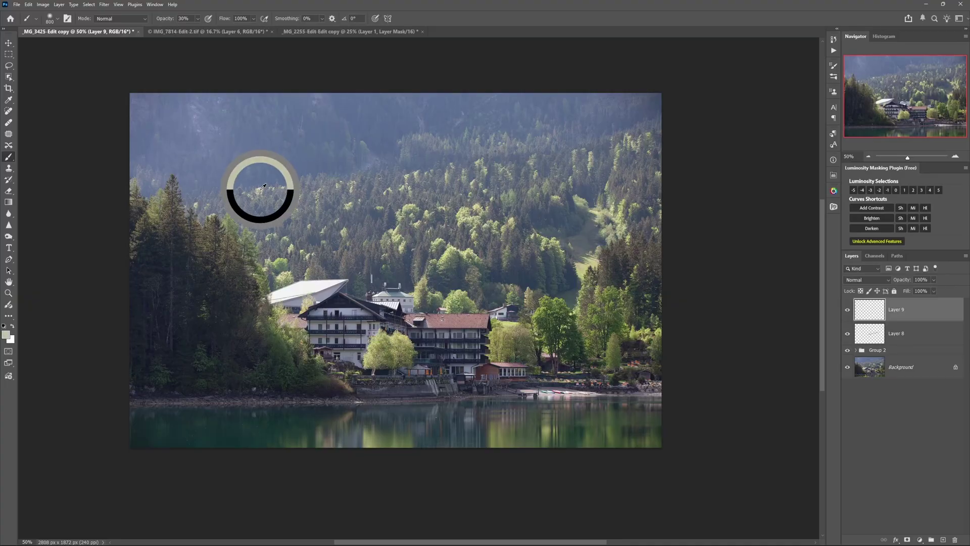
drag(264, 187, 285, 287)
Set the foreground colour to a pale warm orange, hex f5c890.
click(6, 334)
drag(715, 312, 715, 275)
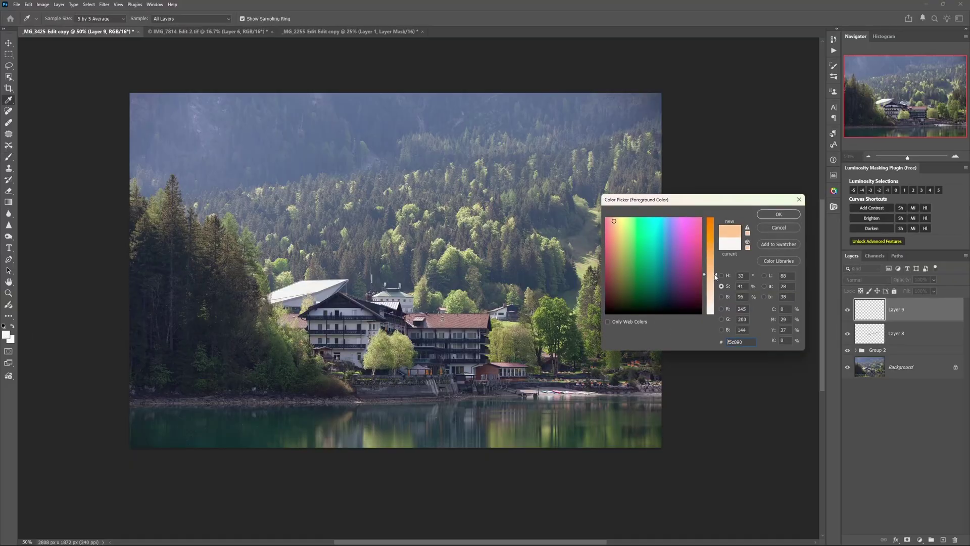
click(778, 214)
Brush a warm haze across the forested hillside on the new layer, using an enlarged brush at 10% opacity.
key(b)
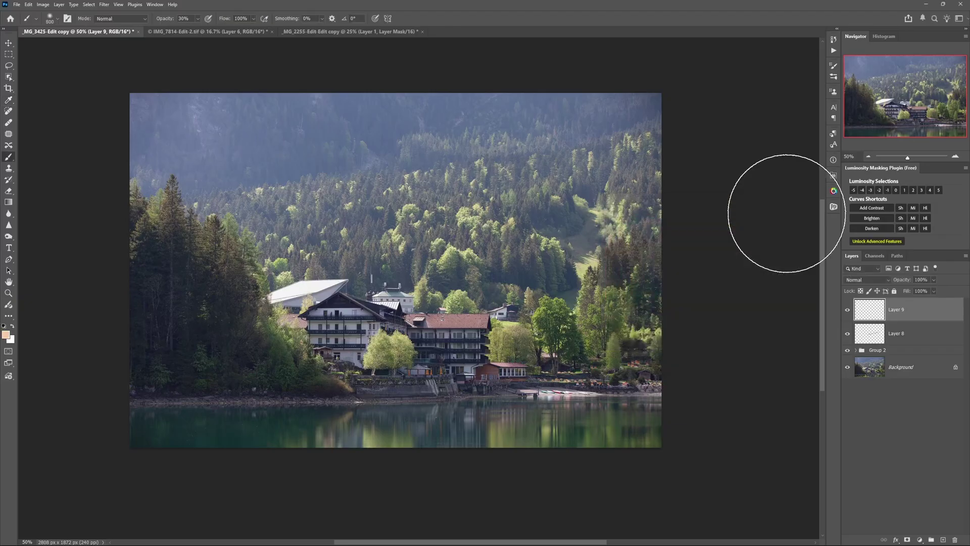
key(bracketright)
key(bracketright)
key(bracketright)
key(bracketright)
key(bracketleft)
key(bracketleft)
key(1)
mouse_move(187, 158)
mouse_down()
mouse_move(316, 169)
mouse_move(485, 162)
mouse_move(242, 159)
mouse_move(773, 156)
mouse_up()
key(ctrl+z)
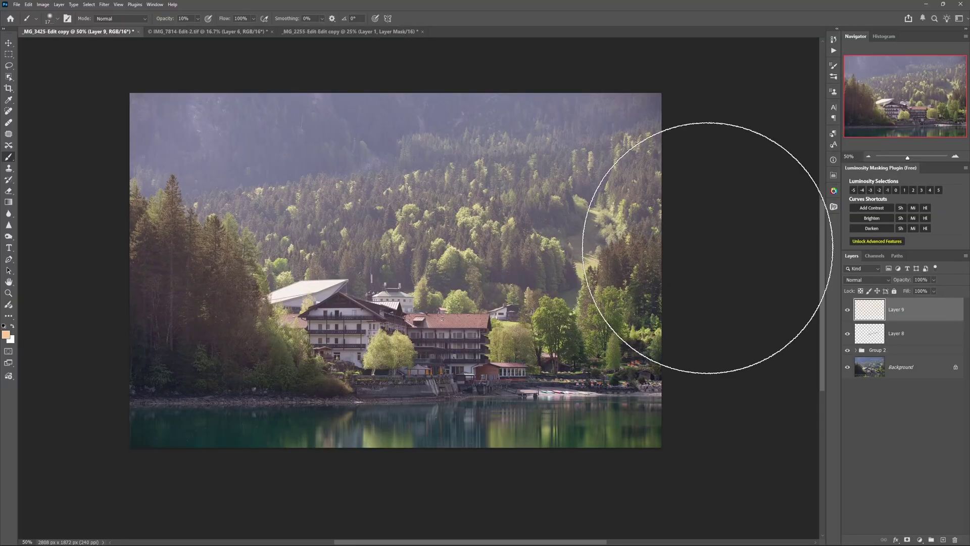
Compare the lake photo with and without the painted haze layer.
click(847, 312)
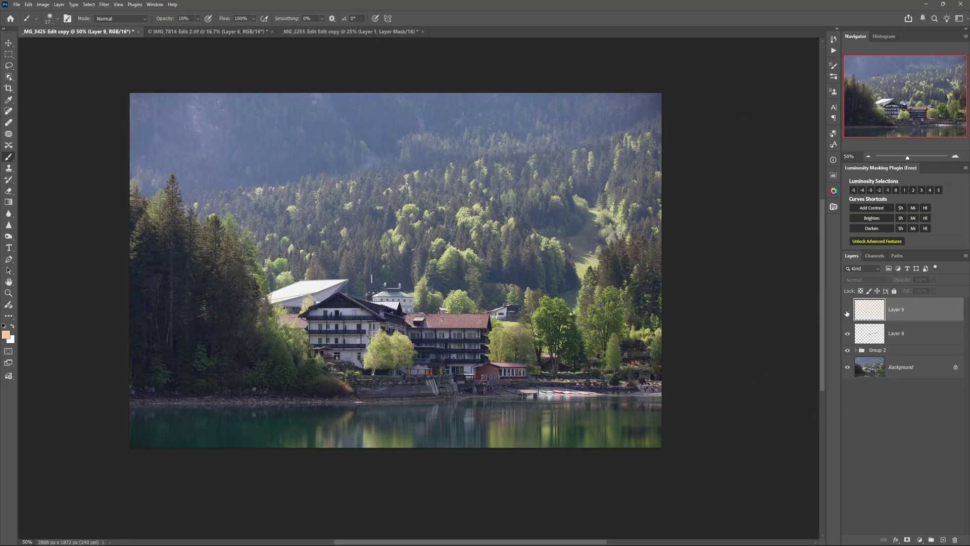
click(847, 312)
click(848, 312)
click(847, 312)
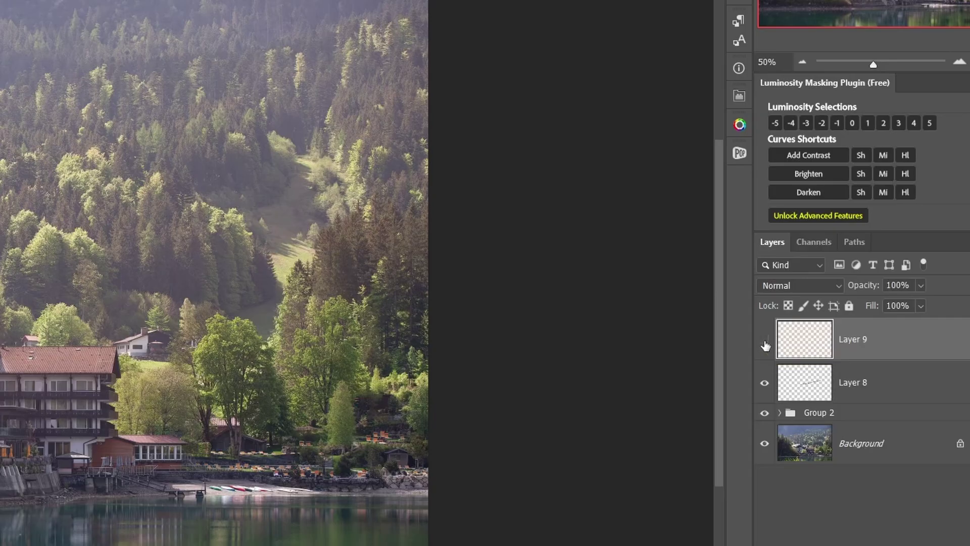
With the haze layer hidden, load luminosity selection 1, add it as the layer's mask, and show the layer again.
click(847, 311)
click(868, 124)
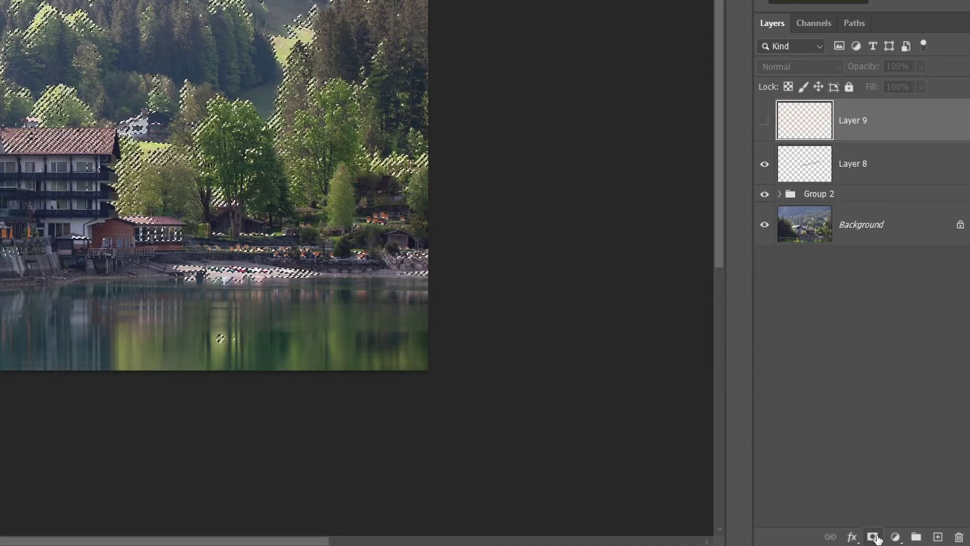
click(872, 535)
click(765, 120)
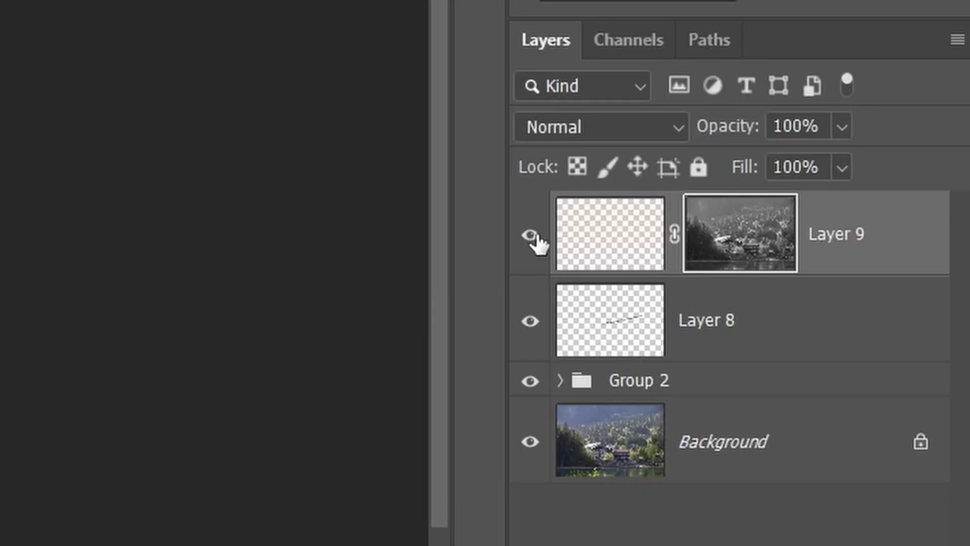